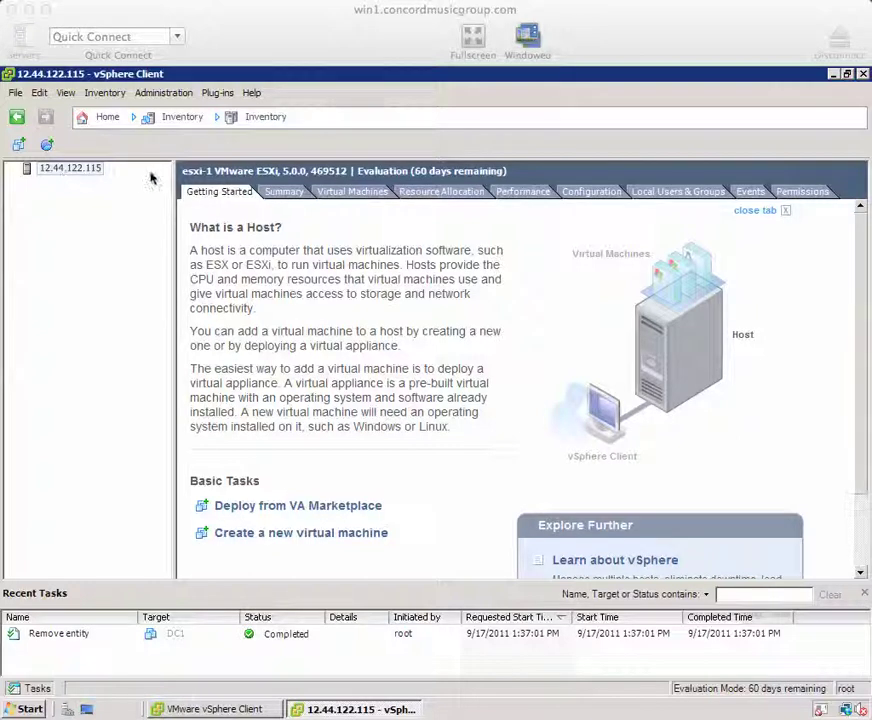
# - Open the datastore browser for datastore1 from the host's summary
pyautogui.click(285, 193)
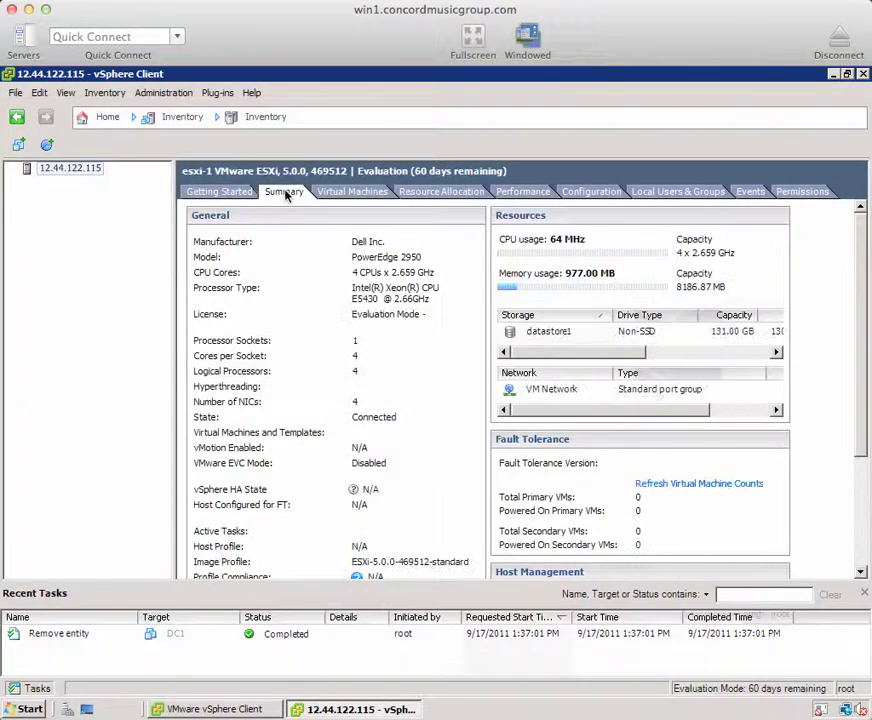
pyautogui.click(538, 337)
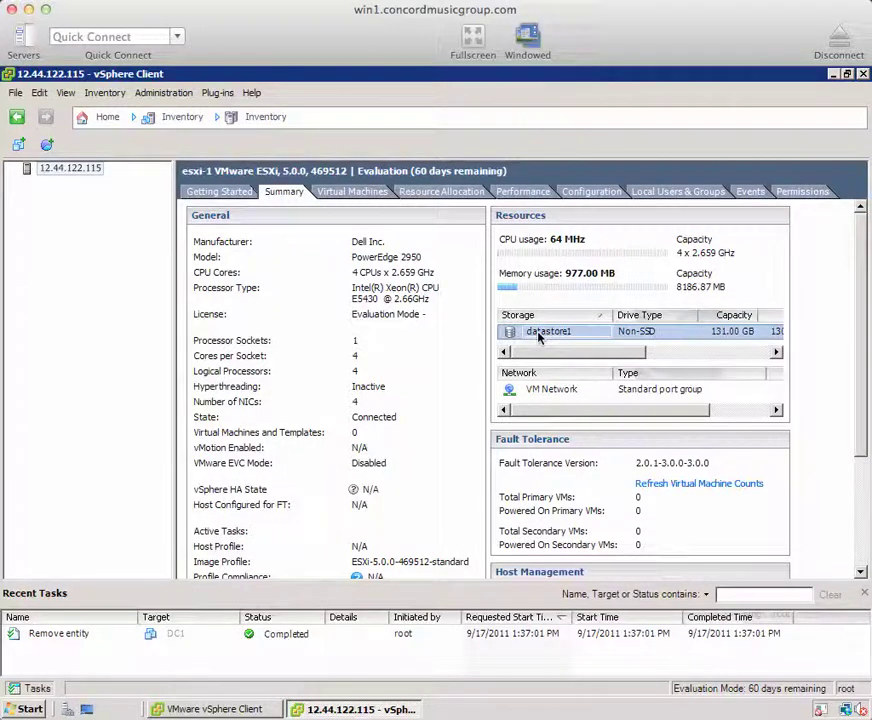
pyautogui.rightClick(548, 340)
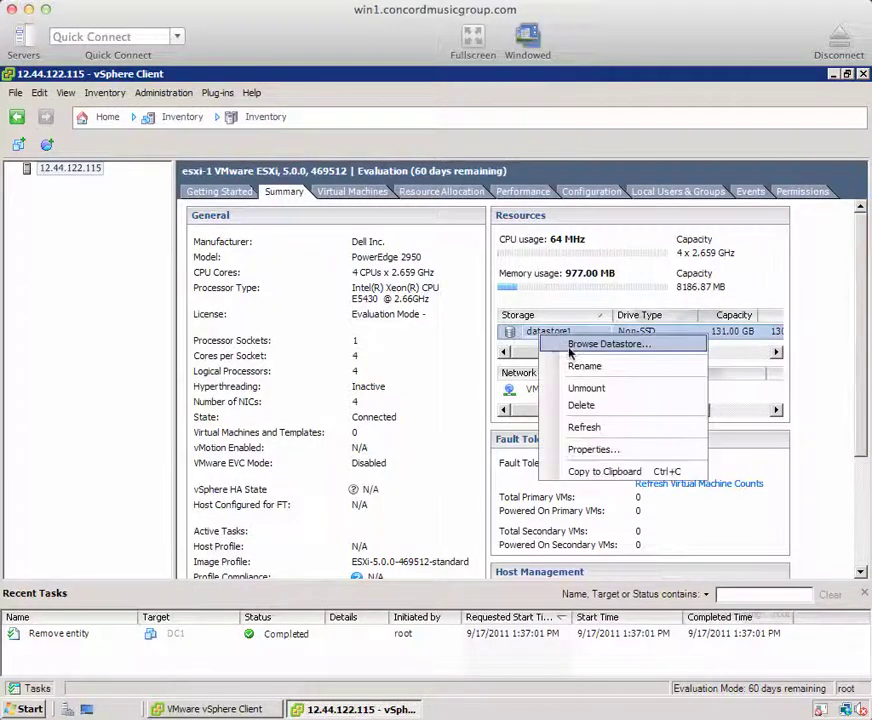
pyautogui.click(600, 345)
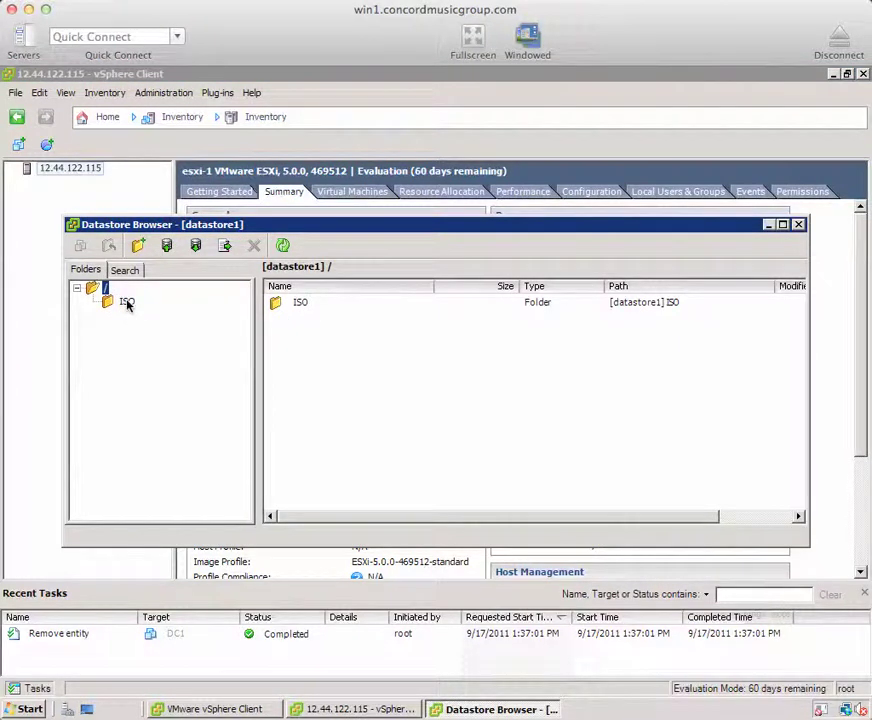
# - Create a folder named ISO2 in the root of datastore1
pyautogui.click(138, 247)
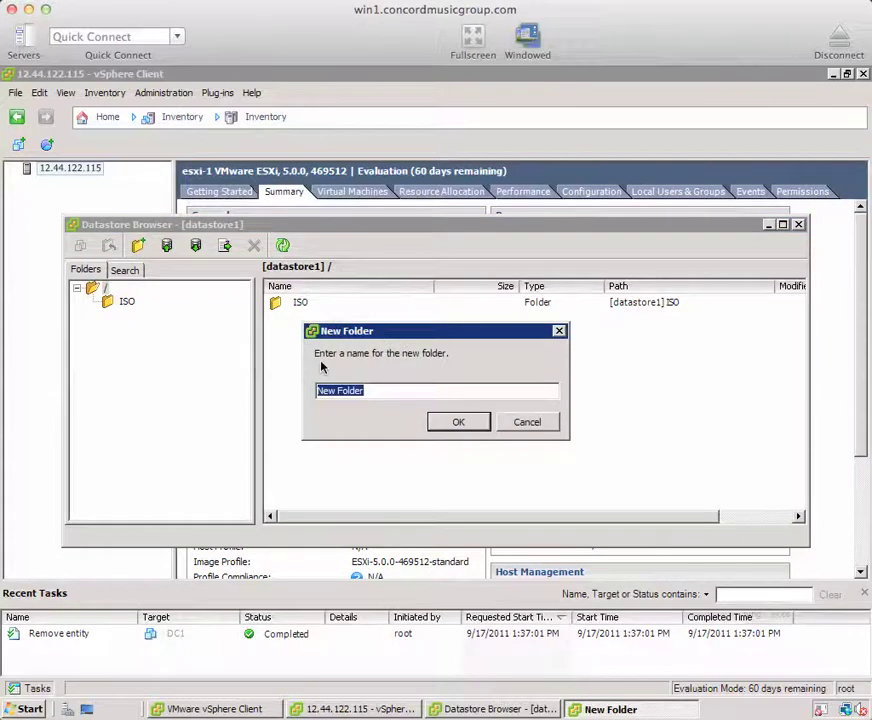
pyautogui.write('ISO2')
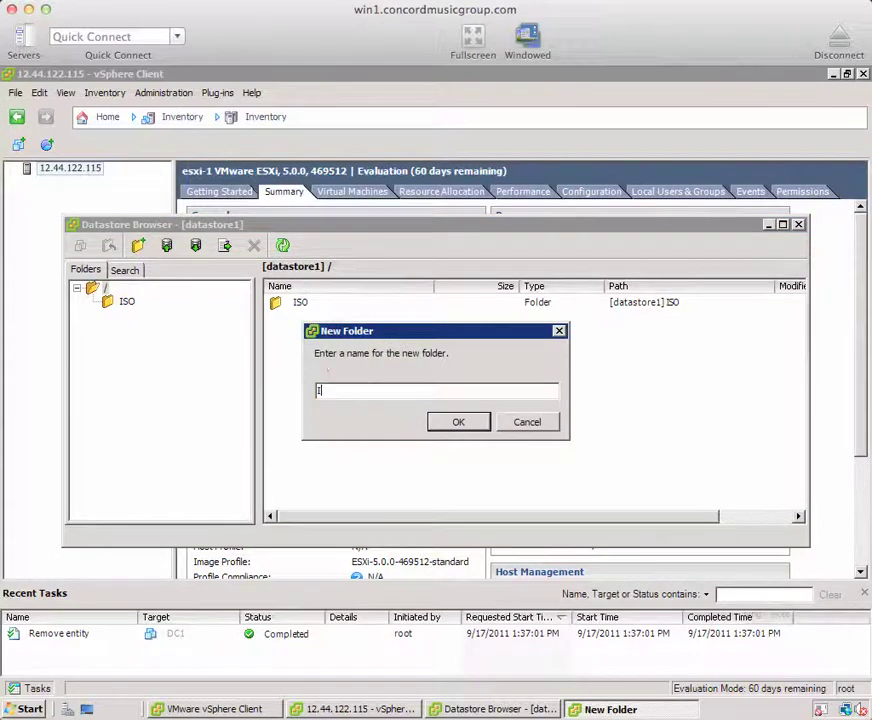
pyautogui.click(475, 427)
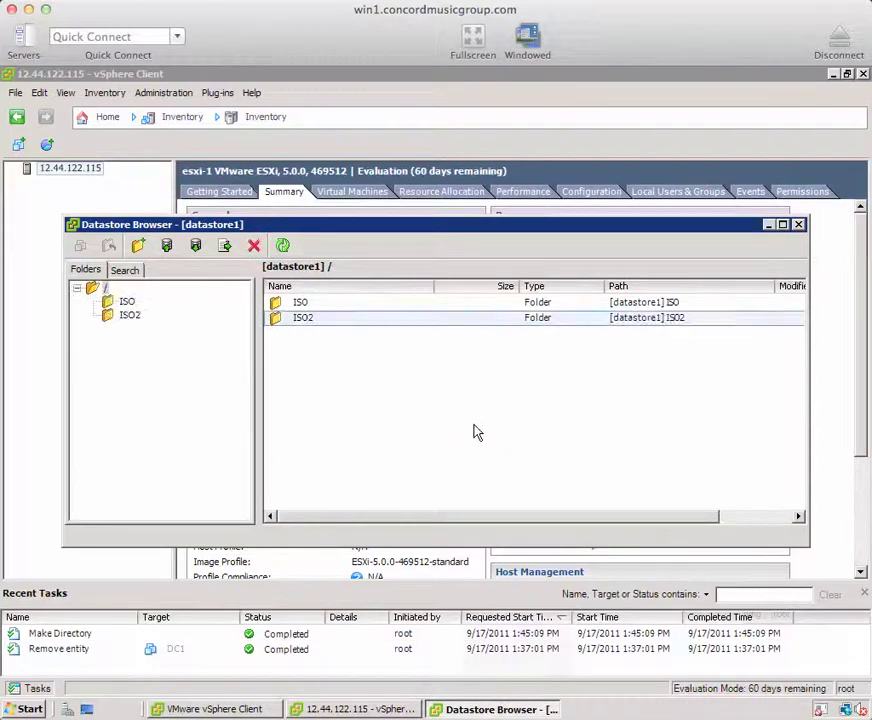
# - Upload en_windows_server_2008_r2_with_sp1_vl_build_x64_dvd_617403.iso from the Desktop to the ISO folder of datastore1
pyautogui.click(124, 302)
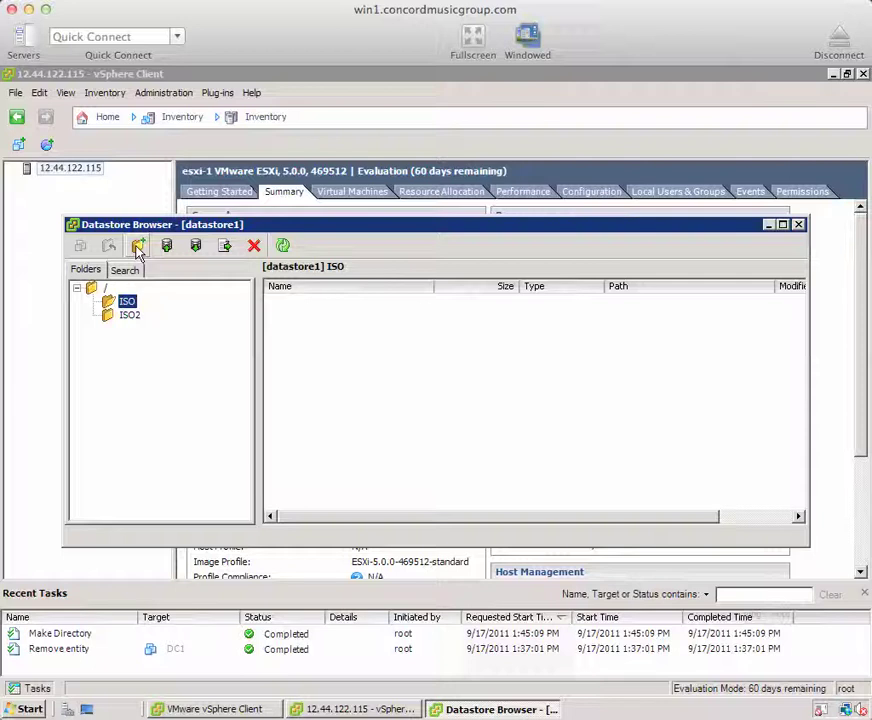
pyautogui.click(166, 250)
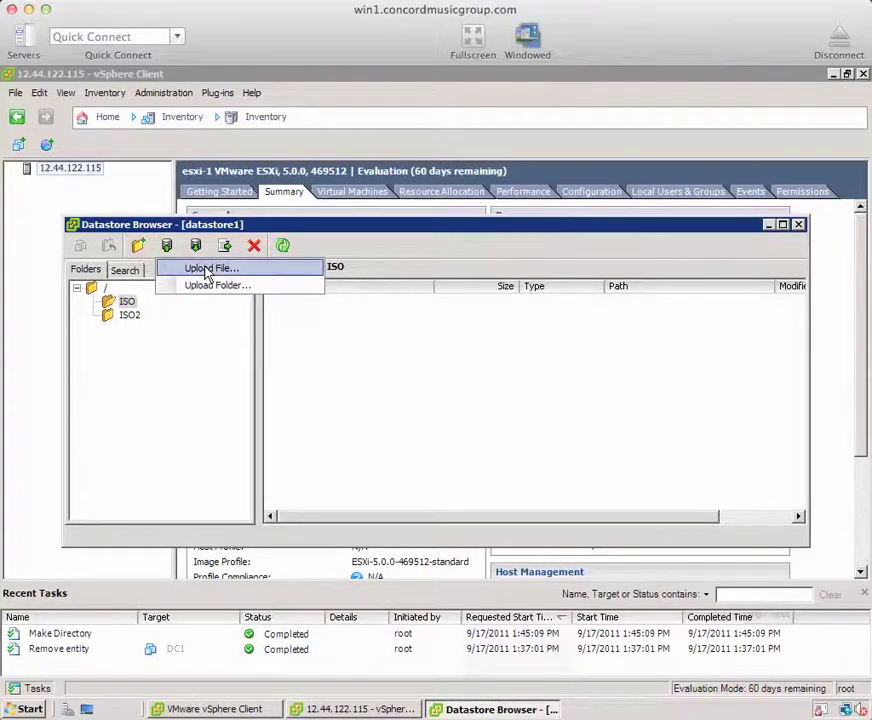
pyautogui.click(205, 270)
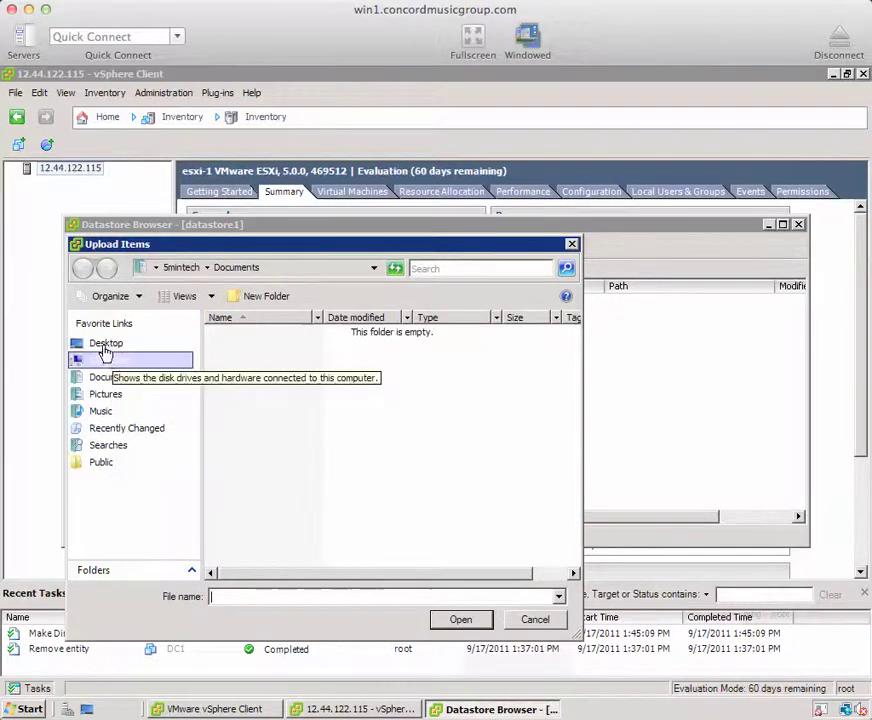
pyautogui.click(80, 346)
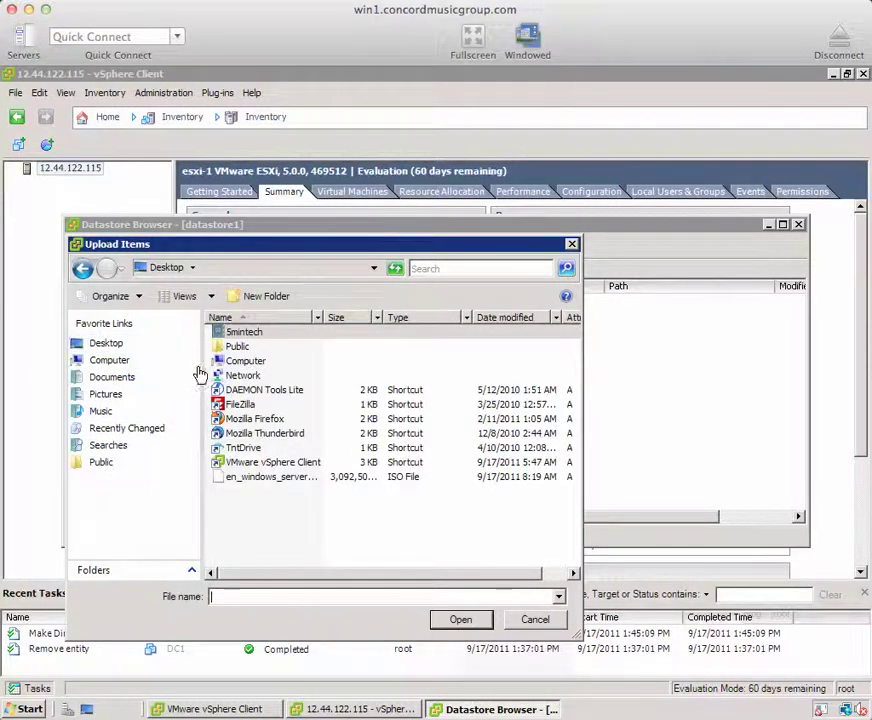
pyautogui.click(272, 484)
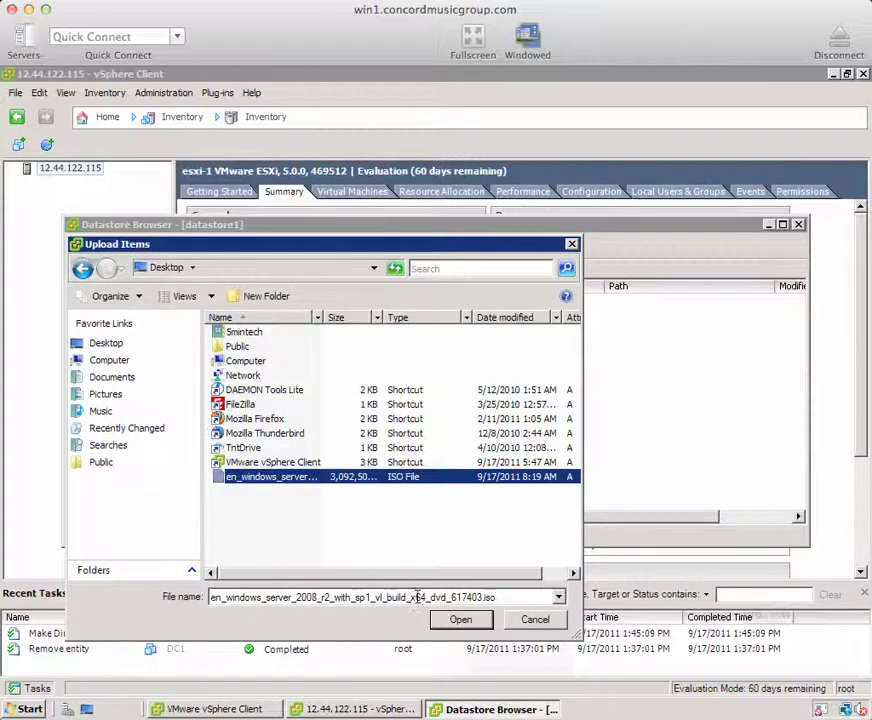
pyautogui.click(461, 621)
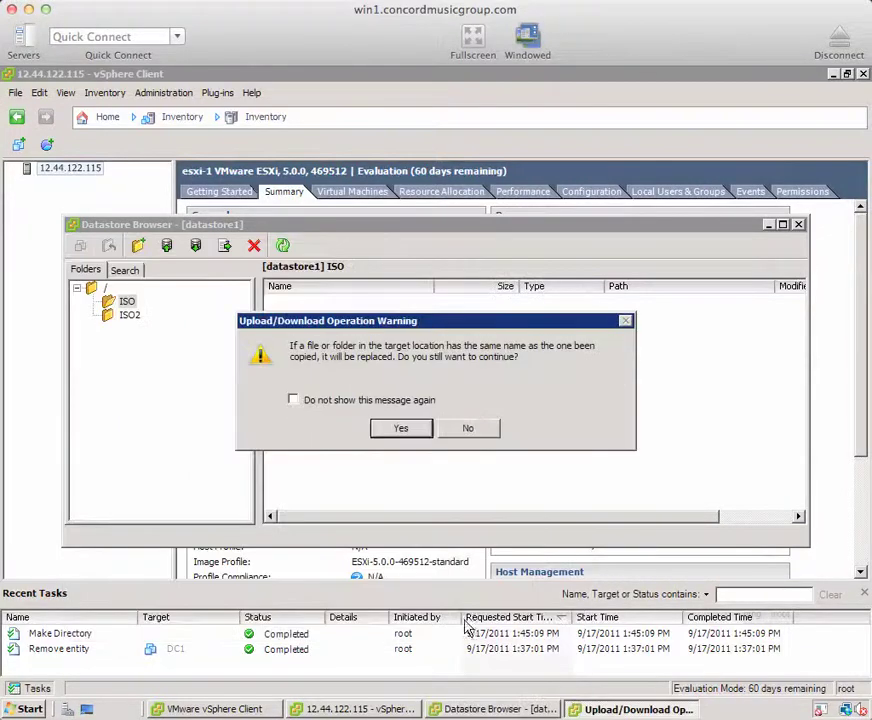
# - Accept the overwrite warning without showing it again, and minimize the upload progress and datastore browser windows
pyautogui.click(292, 399)
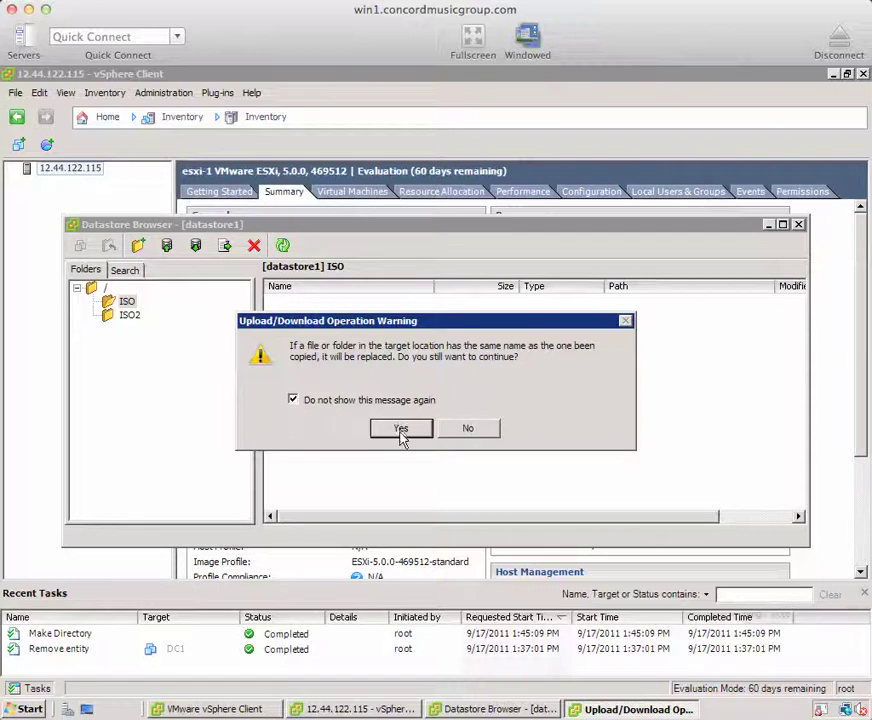
pyautogui.click(401, 430)
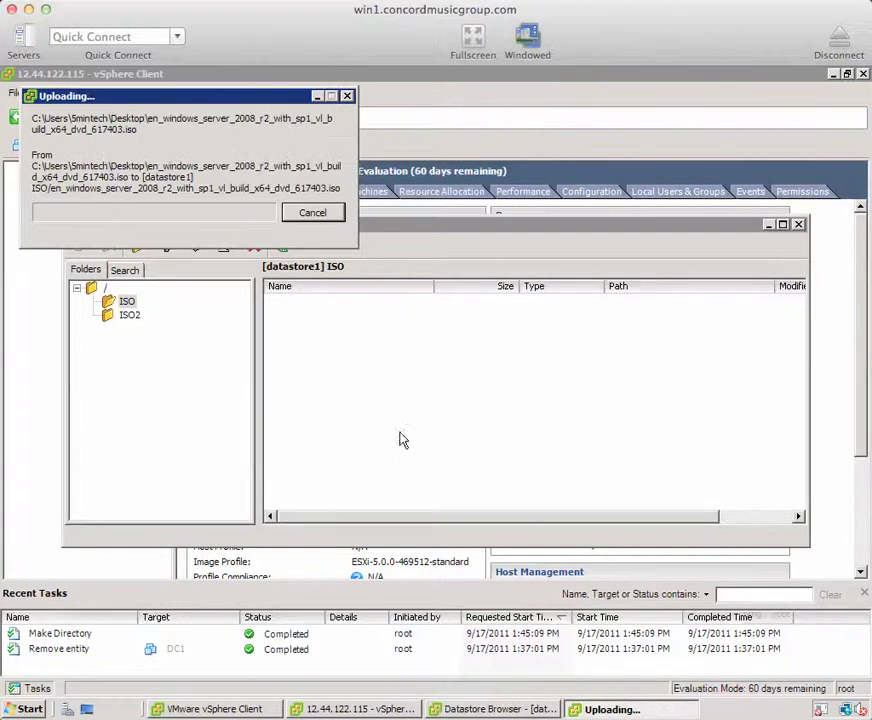
pyautogui.click(315, 99)
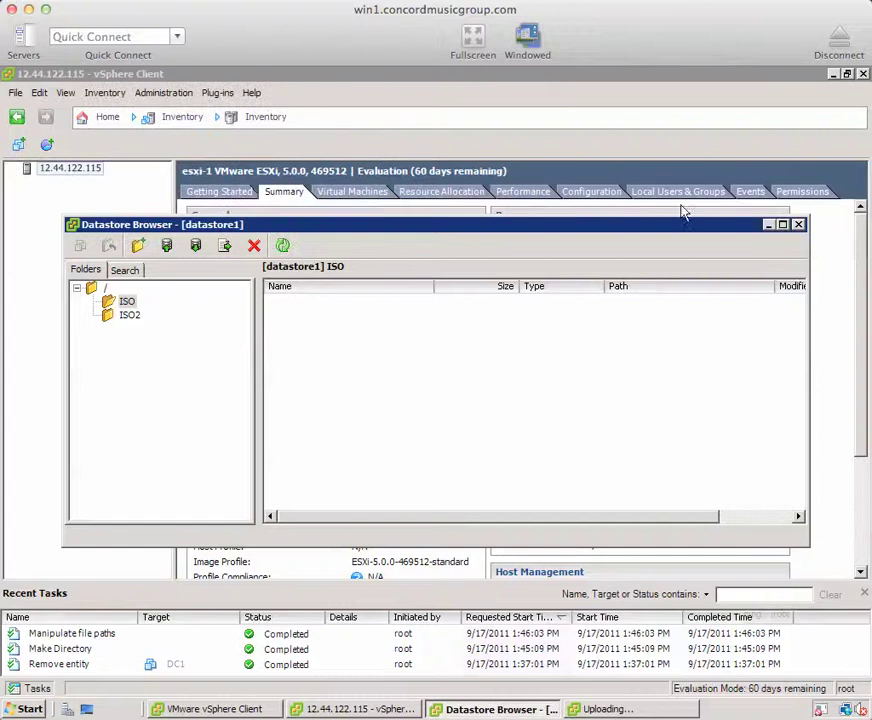
pyautogui.click(769, 225)
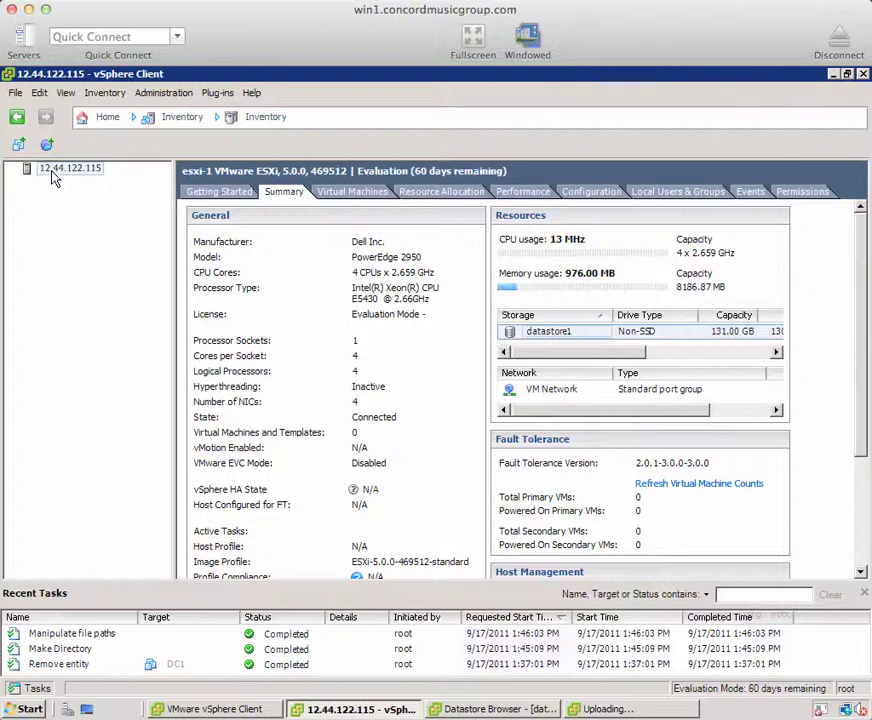
# - Start a new virtual machine on the host with the Typical configuration, named DC1 and stored on datastore1
pyautogui.rightClick(53, 172)
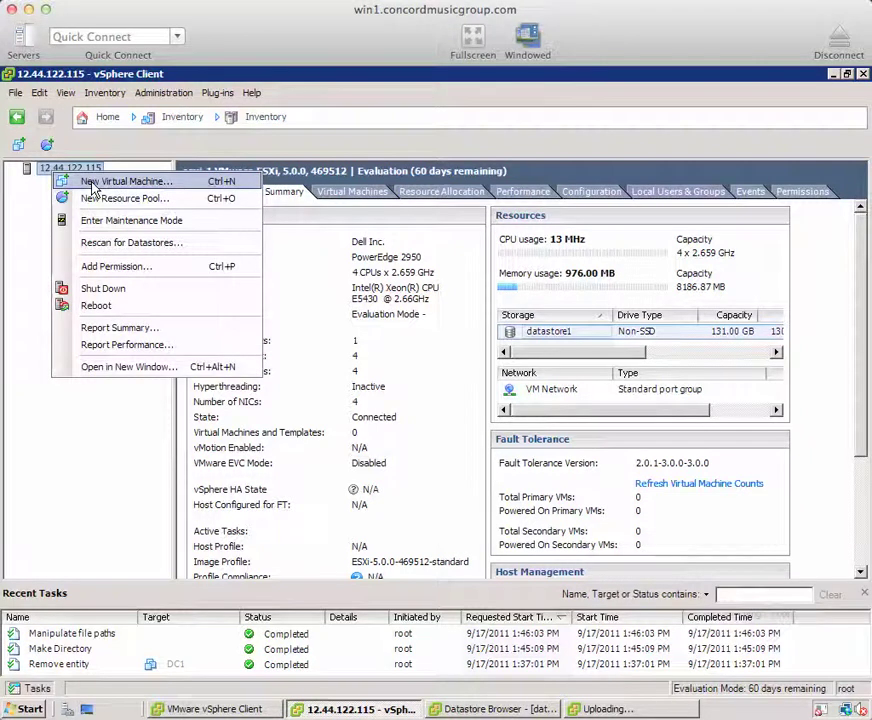
pyautogui.click(92, 184)
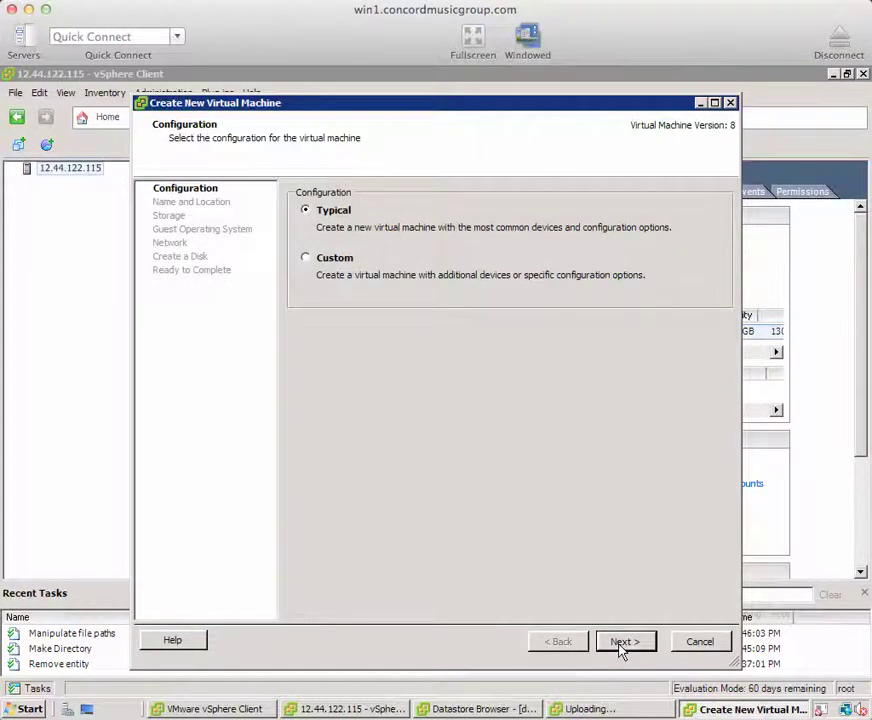
pyautogui.click(623, 642)
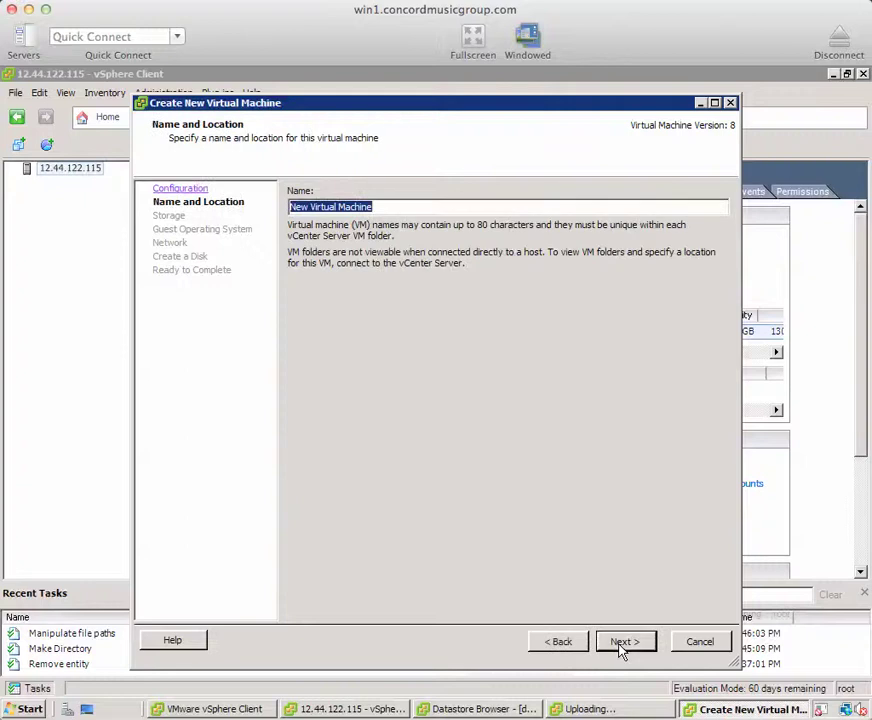
pyautogui.write('DC1')
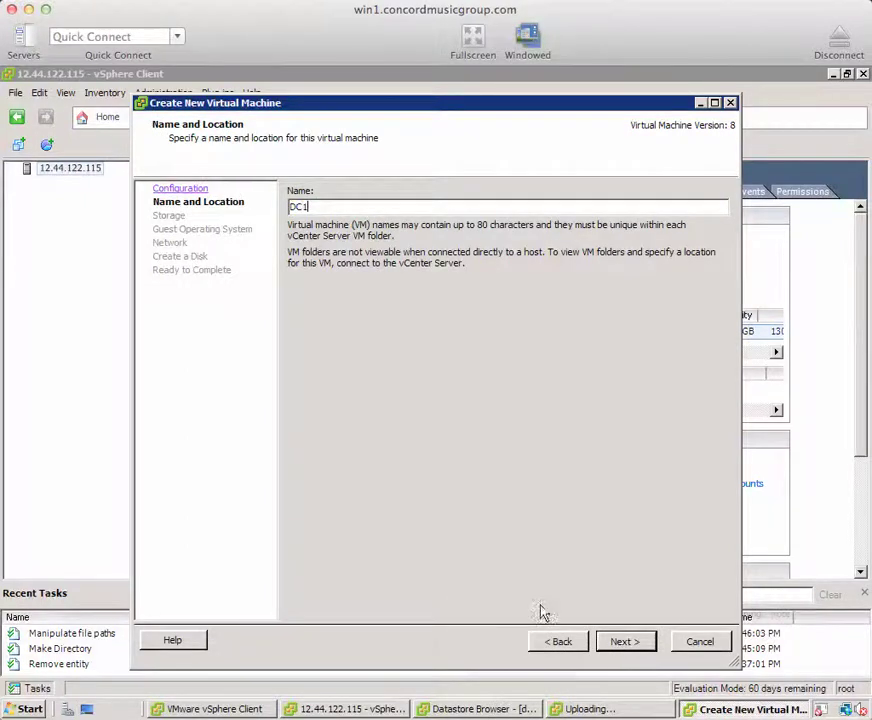
pyautogui.click(624, 642)
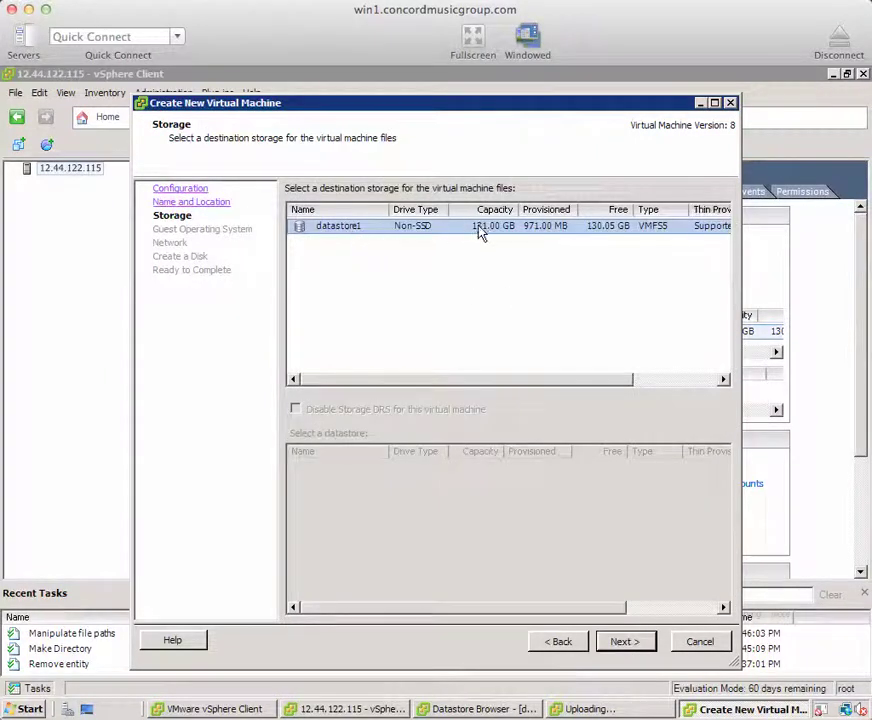
pyautogui.click(626, 643)
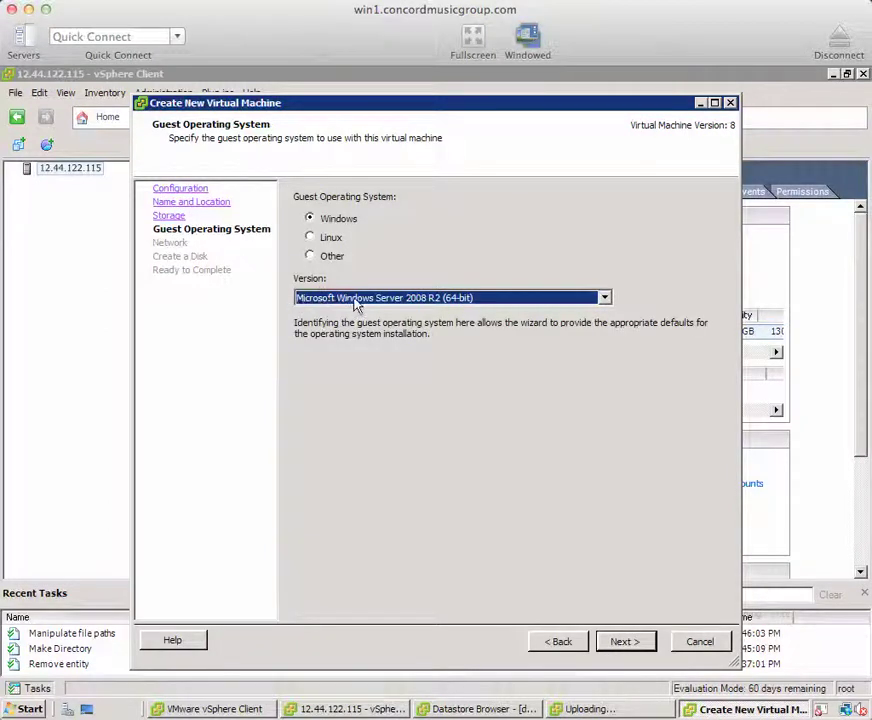
# - Accept Microsoft Windows Server 2008 R2 (64-bit) as guest system and one E1000 NIC on VM Network, connected at power on
pyautogui.click(409, 300)
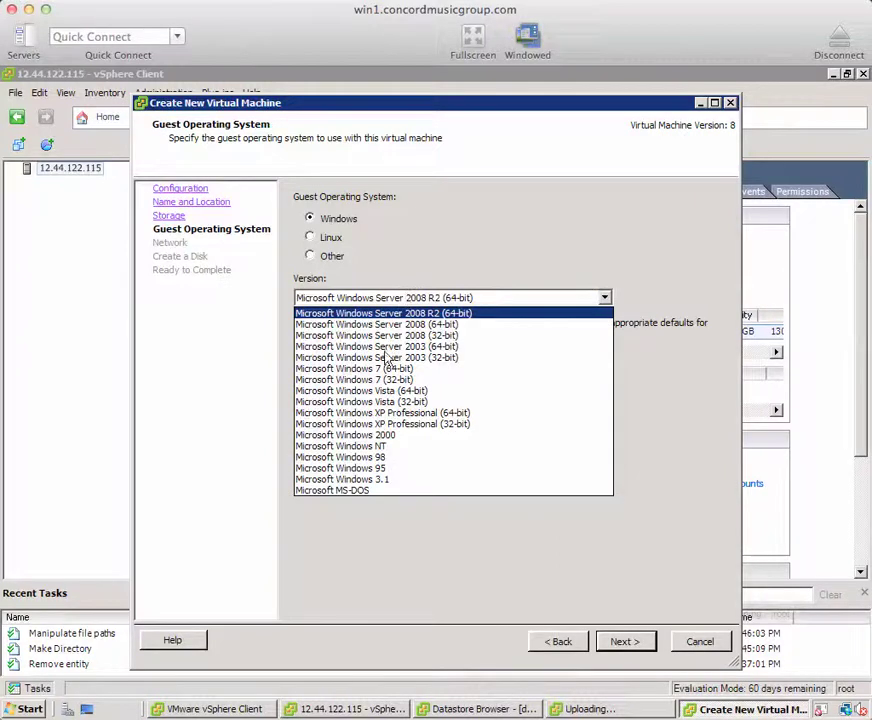
pyautogui.click(399, 270)
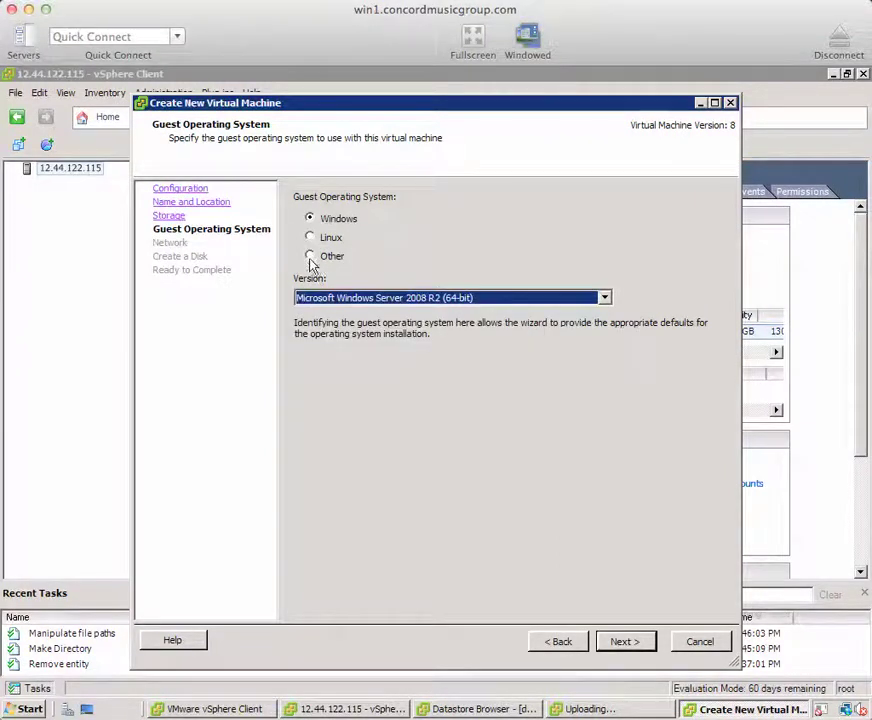
pyautogui.click(622, 641)
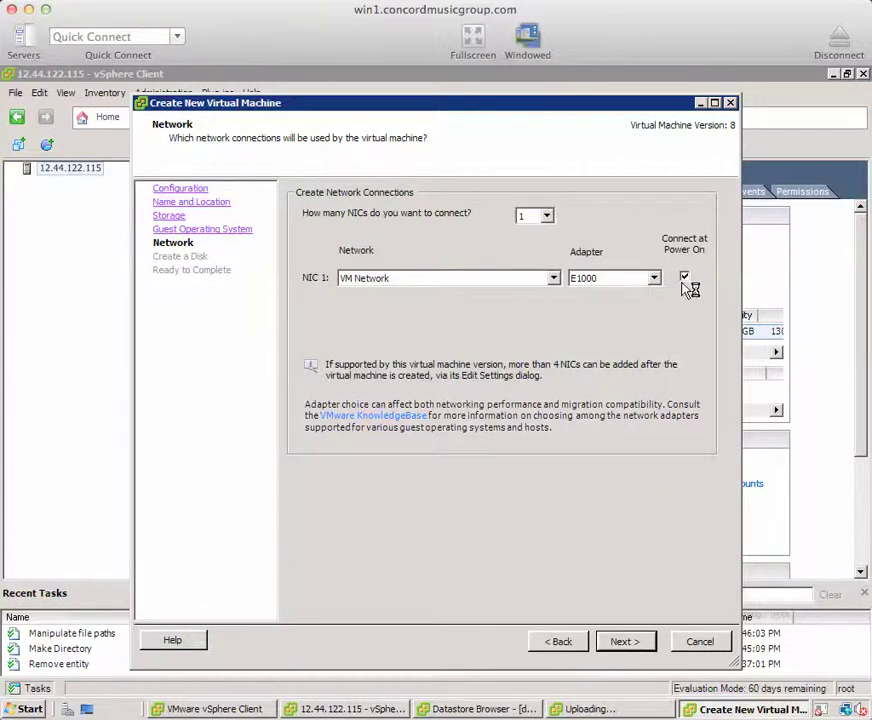
pyautogui.click(624, 642)
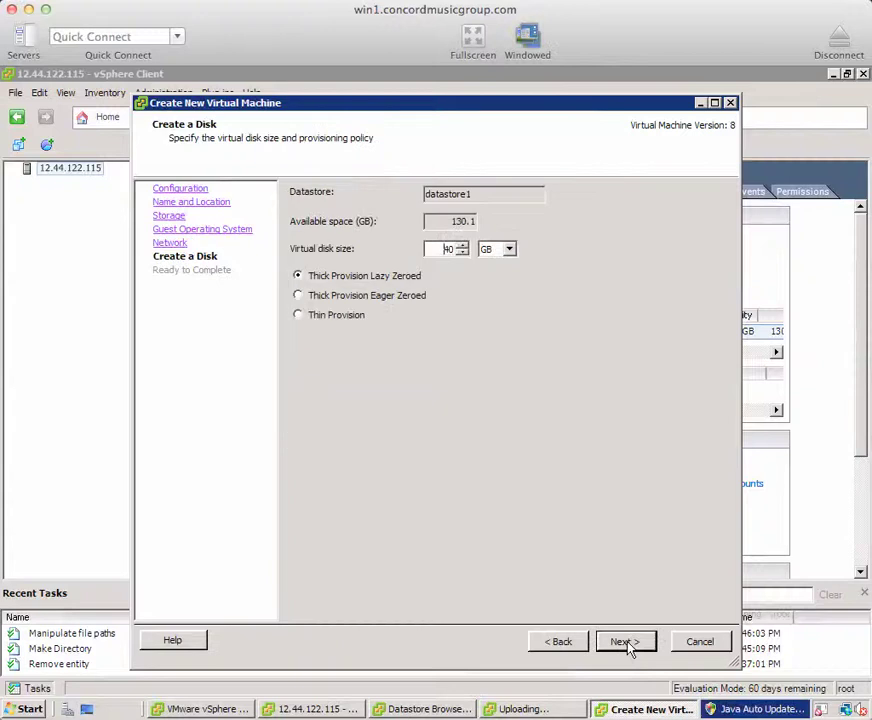
# - Set the virtual disk to 30 GB with Thick Provision Lazy Zeroed
pyautogui.click(298, 276)
pyautogui.moveTo(428, 249); pyautogui.dragTo(483, 255)
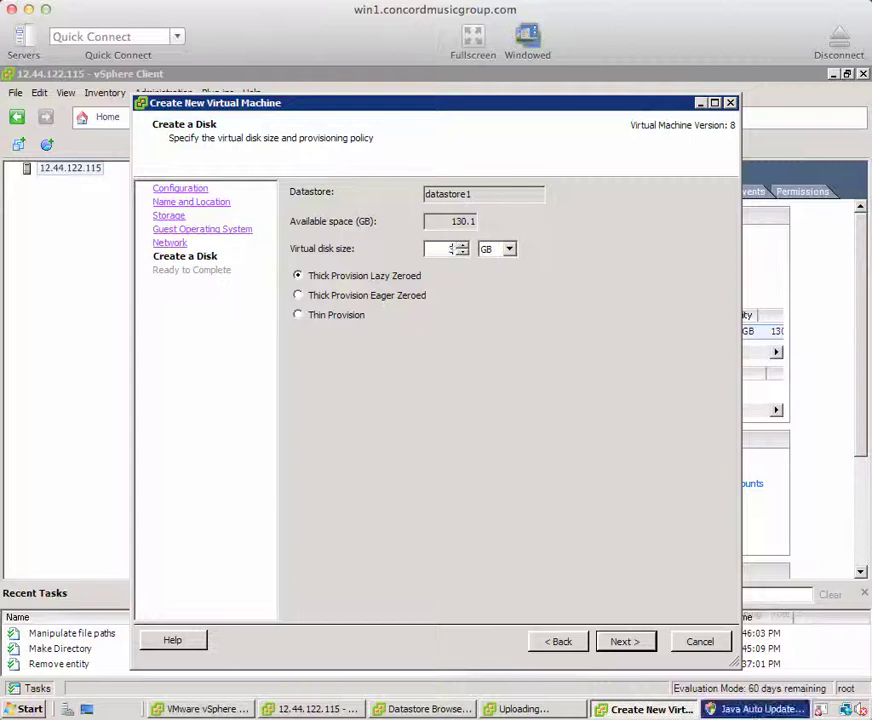
pyautogui.write('30')
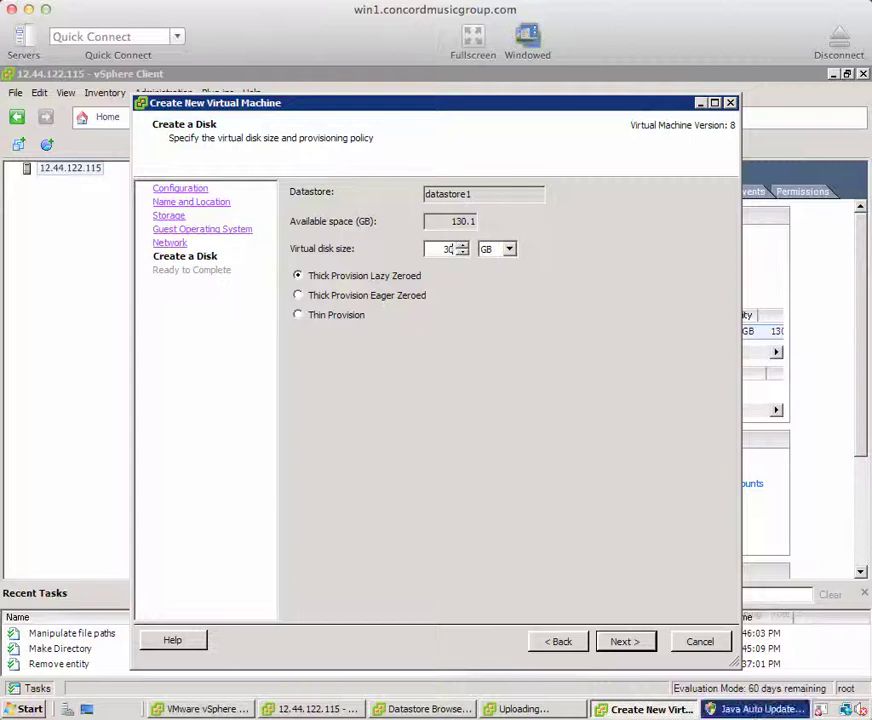
# - Cancel the Java updater's permission request and dismiss the Java update notification
pyautogui.click(747, 710)
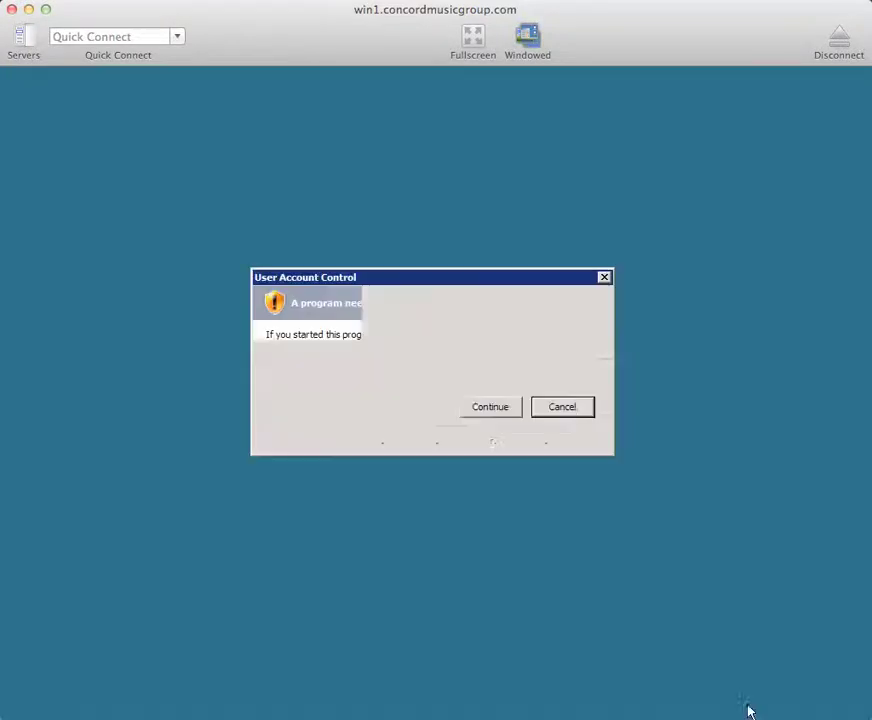
pyautogui.click(575, 407)
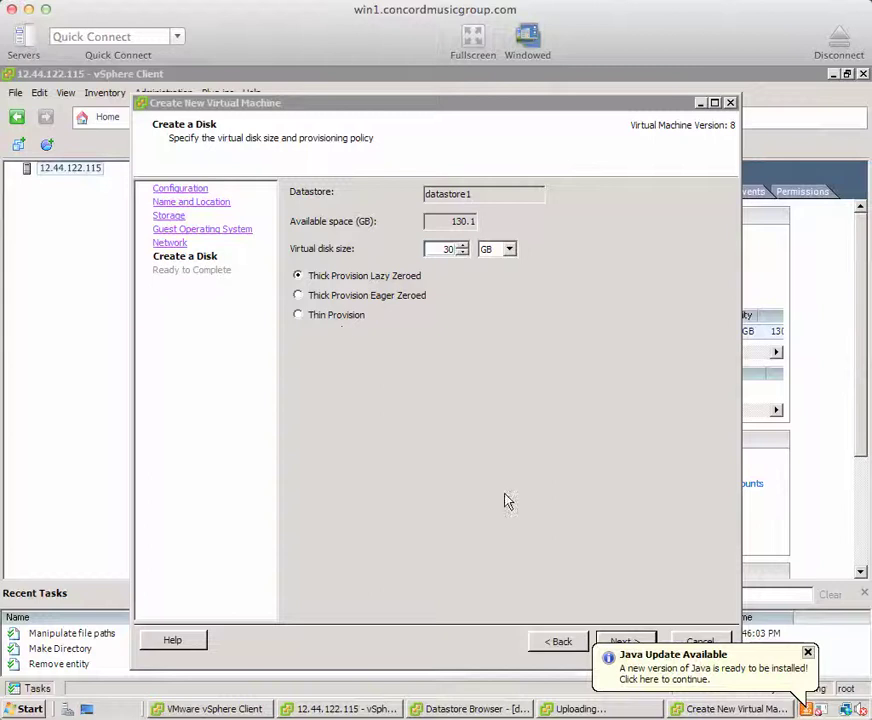
pyautogui.click(808, 655)
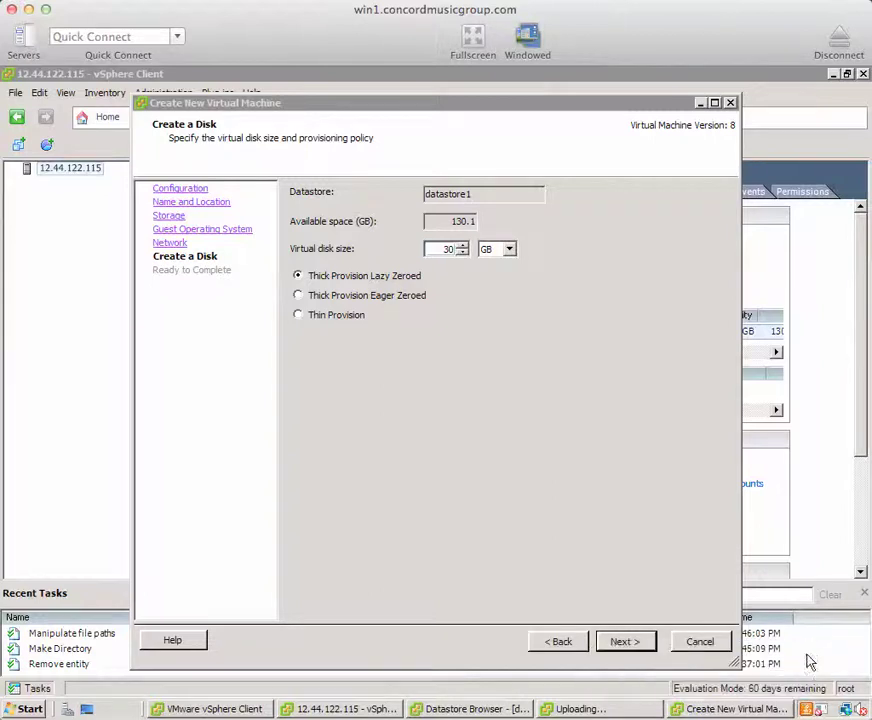
# - Finish creating the virtual machine and select DC1 in the inventory
pyautogui.click(618, 645)
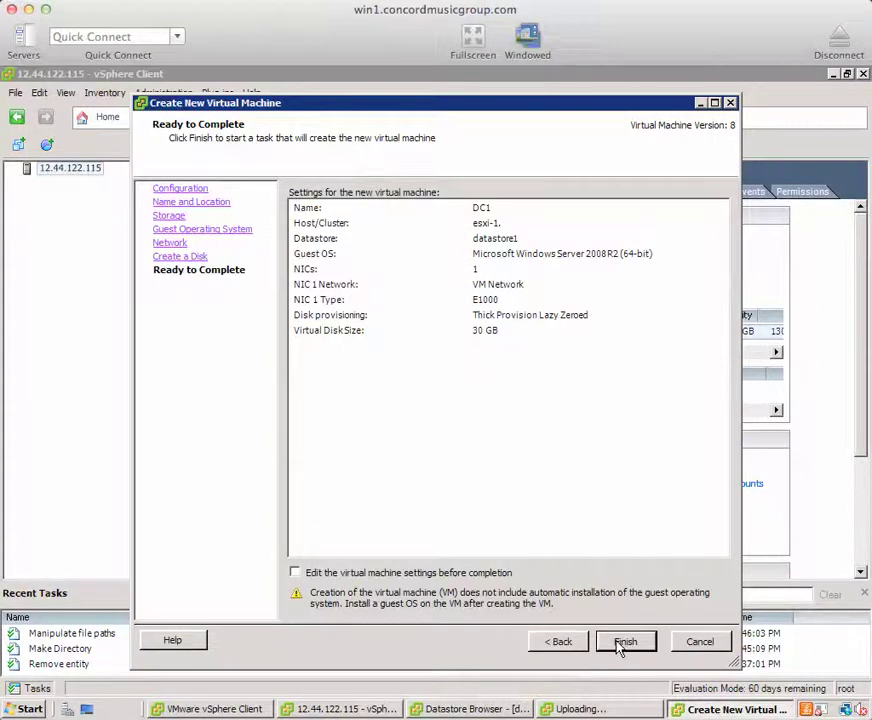
pyautogui.click(622, 645)
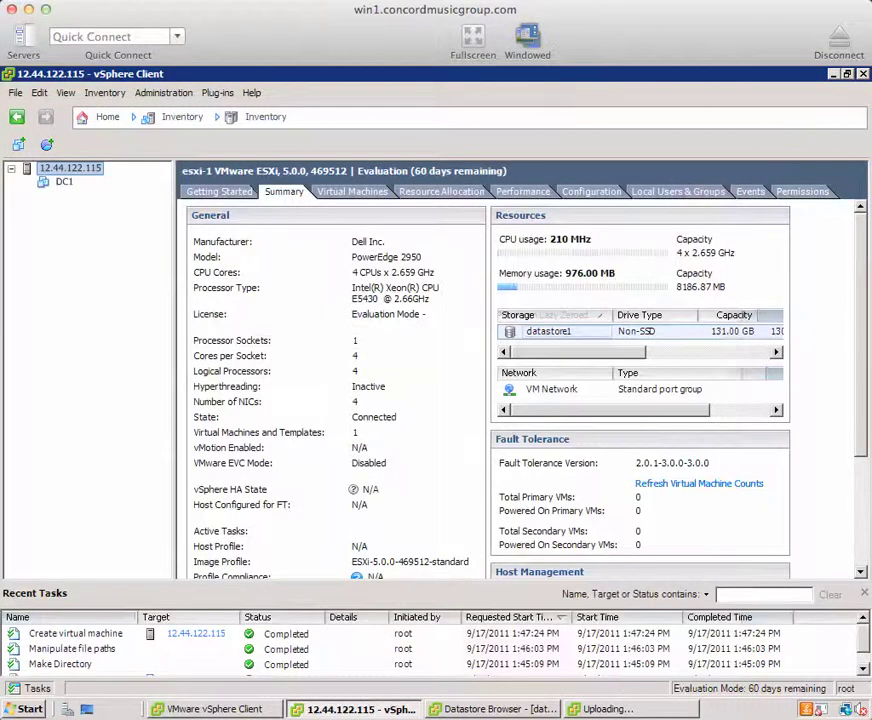
pyautogui.click(63, 184)
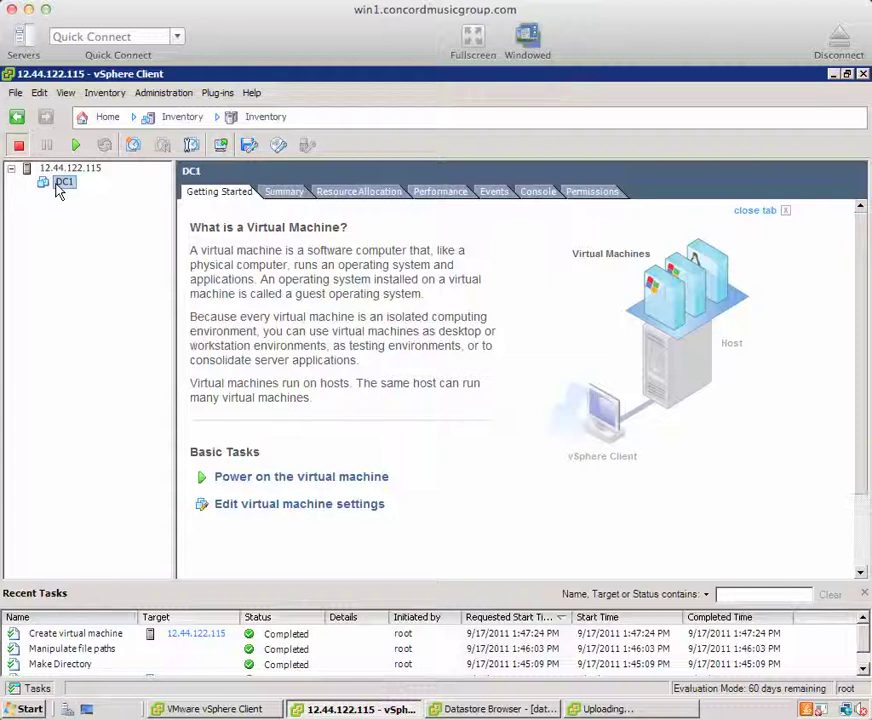
# - Open DC1's virtual machine settings and examine the choices for virtual sockets and cores per socket
pyautogui.rightClick(58, 188)
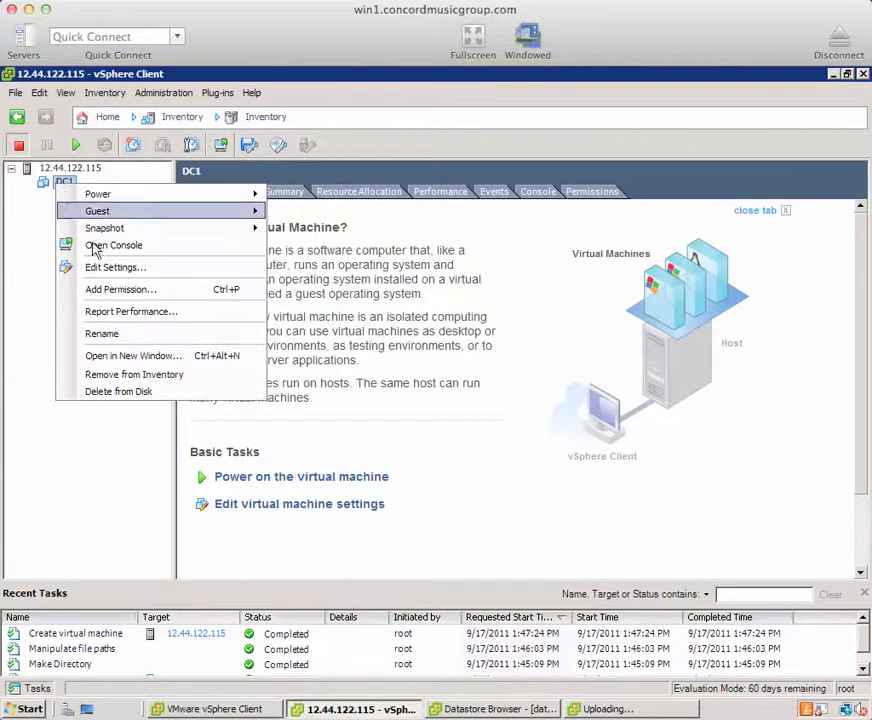
pyautogui.click(104, 270)
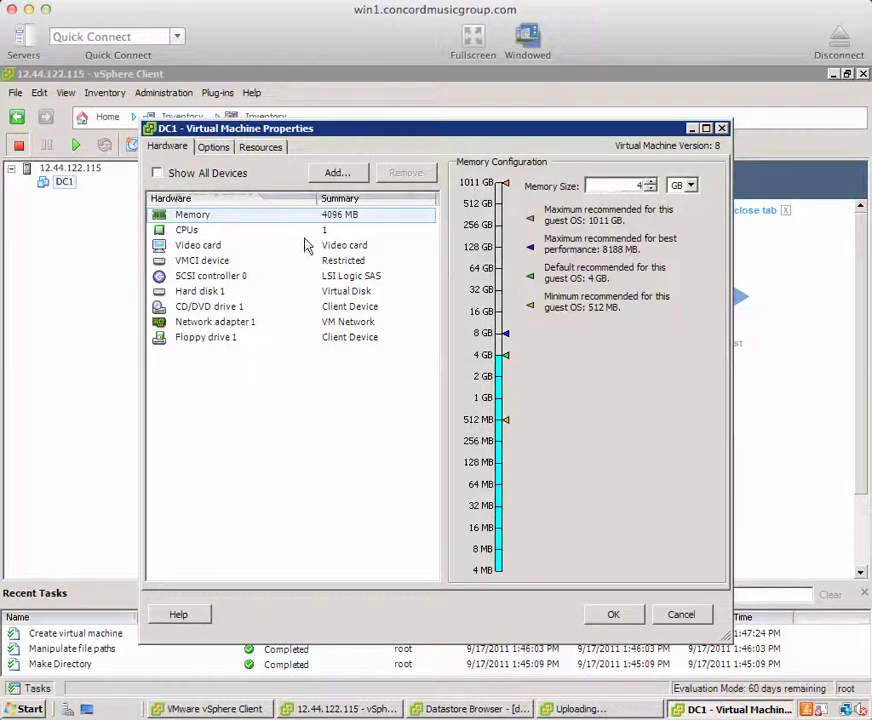
pyautogui.click(185, 233)
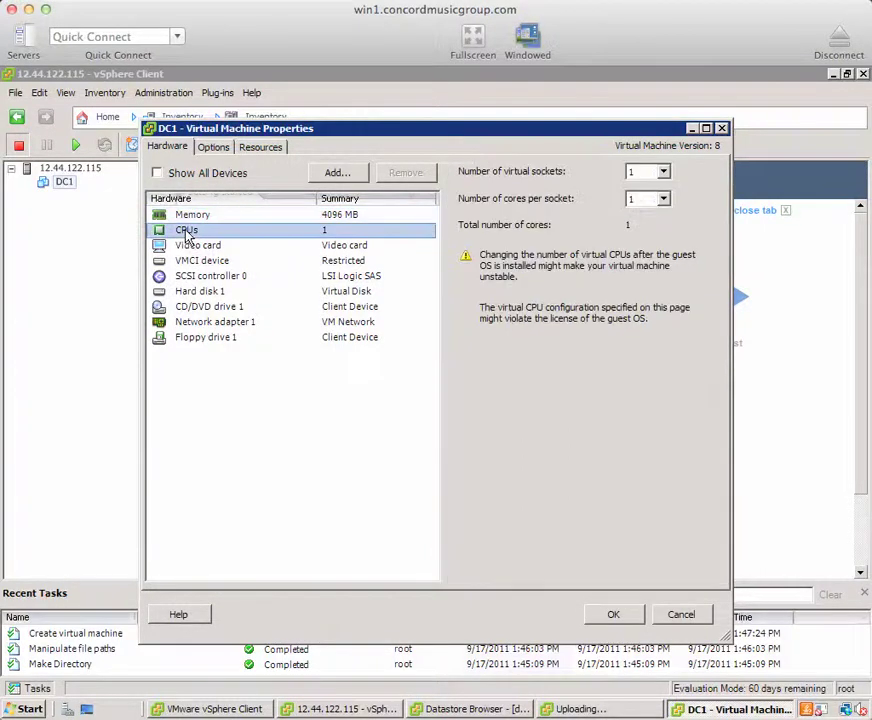
pyautogui.click(663, 173)
pyautogui.click(665, 183)
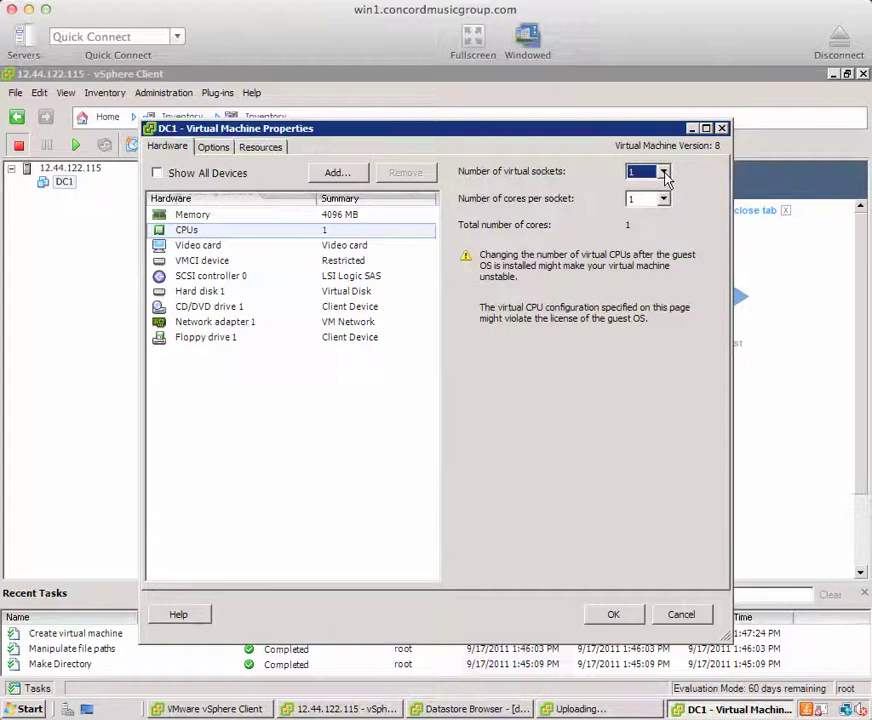
pyautogui.click(664, 203)
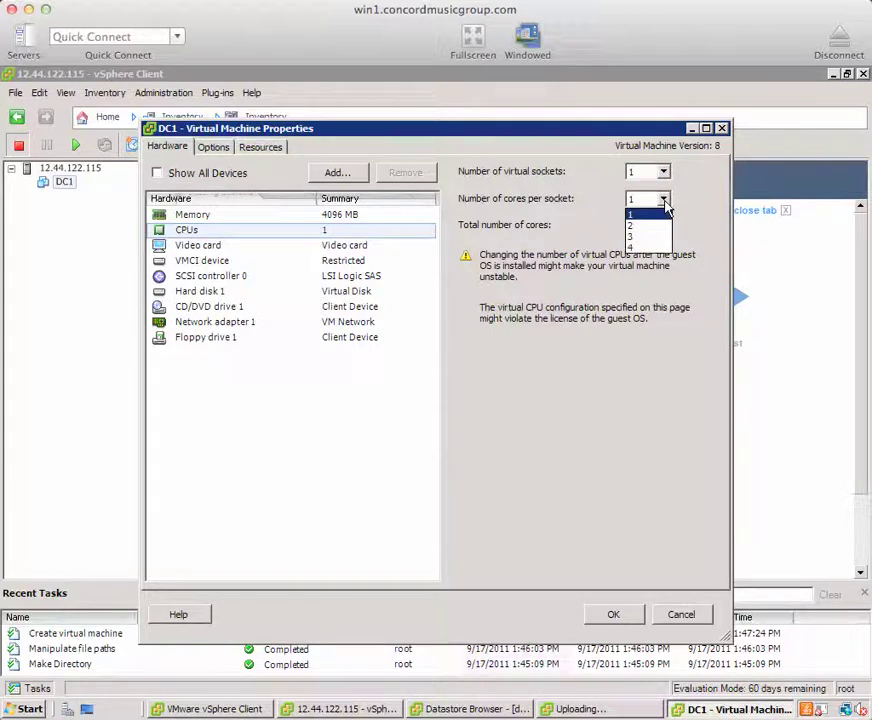
pyautogui.click(665, 205)
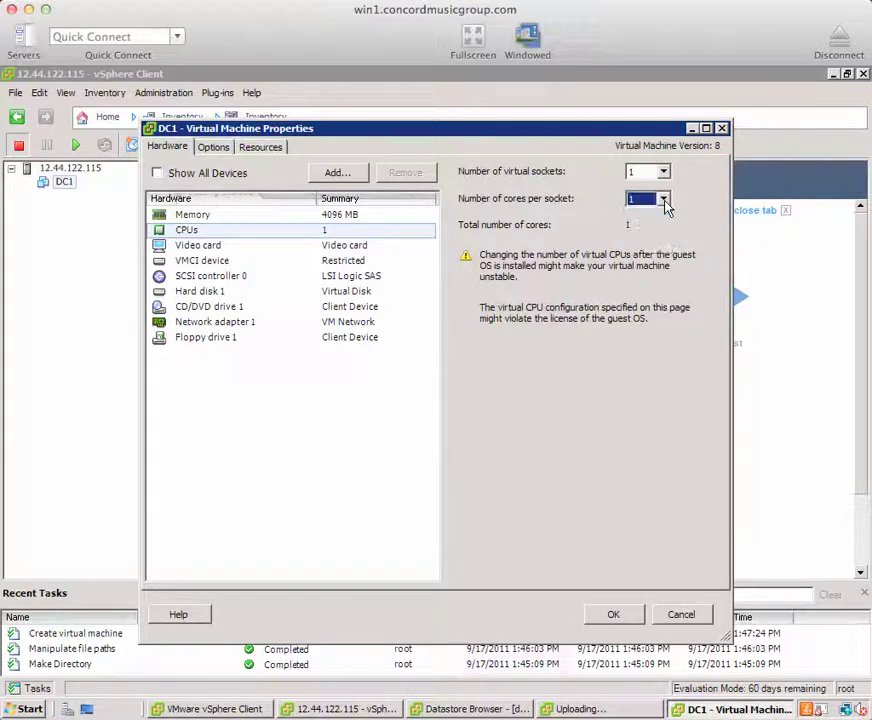
# - Review DC1's video card, hard disk, CD/DVD drive and network adapter settings, then accept and close the properties
pyautogui.click(186, 250)
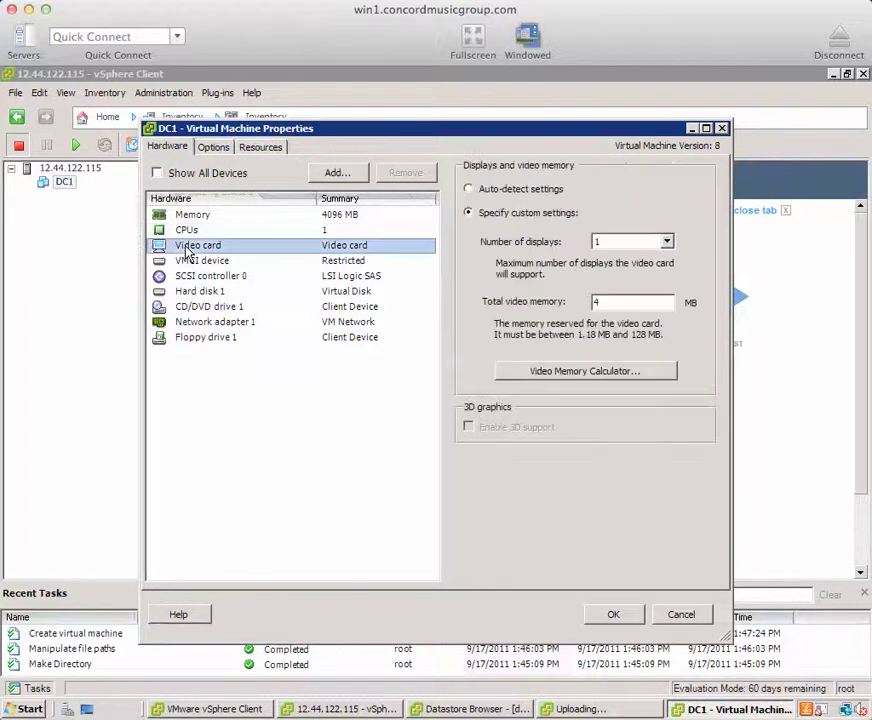
pyautogui.click(222, 295)
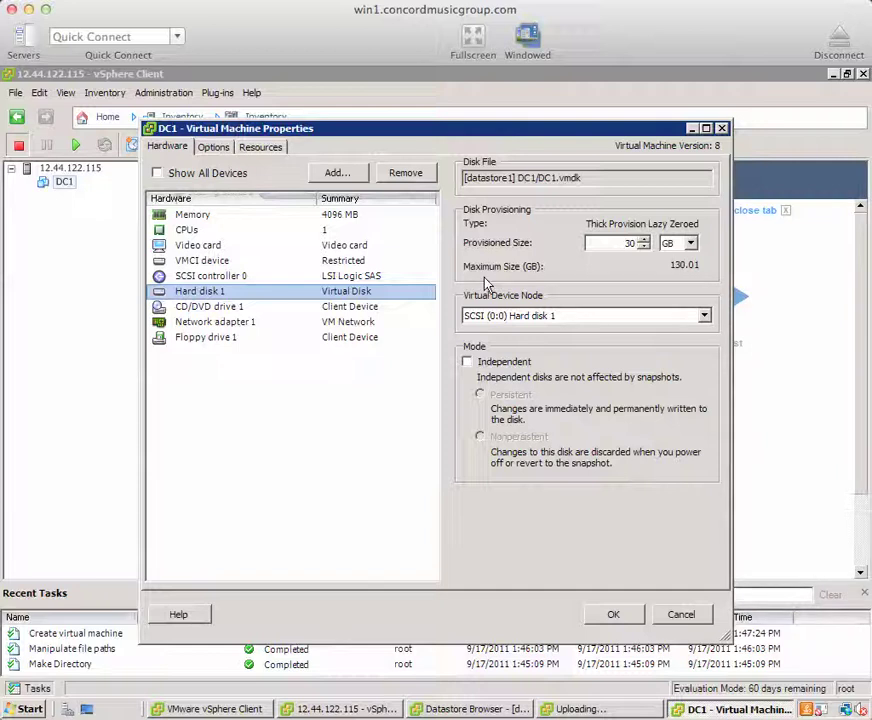
pyautogui.click(185, 308)
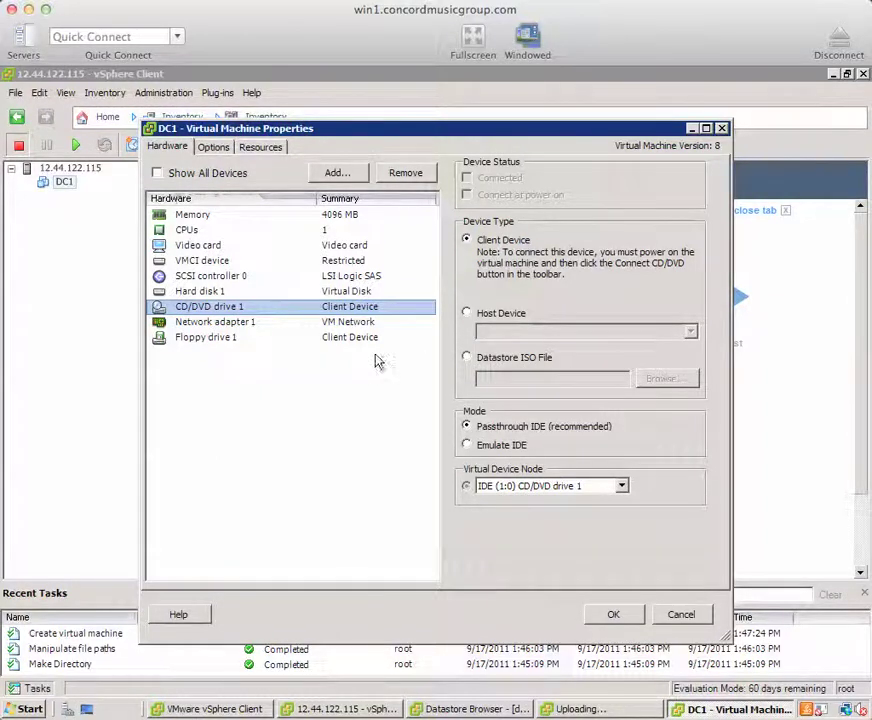
pyautogui.click(246, 322)
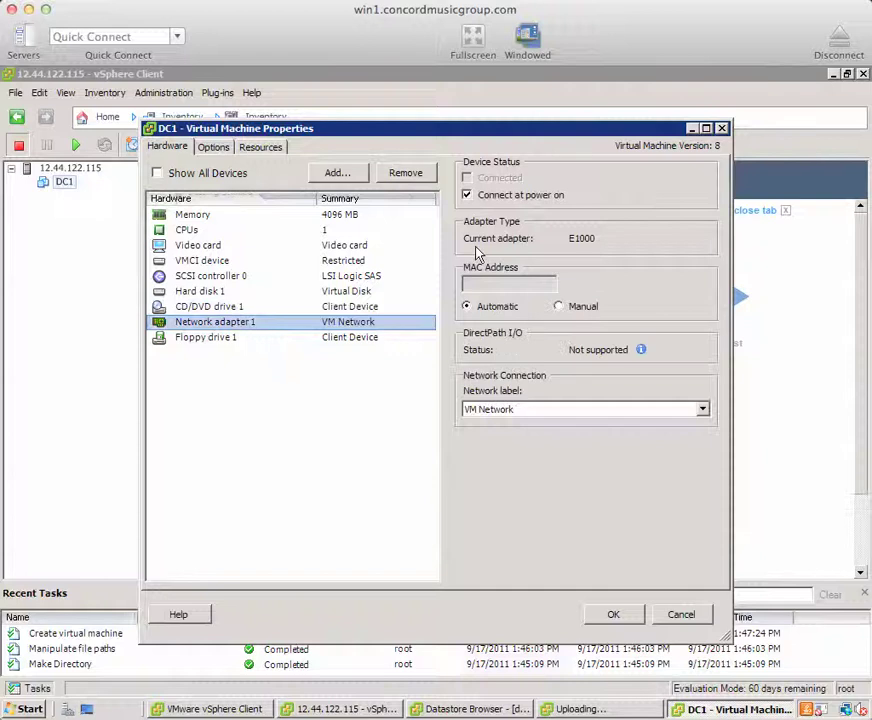
pyautogui.click(616, 615)
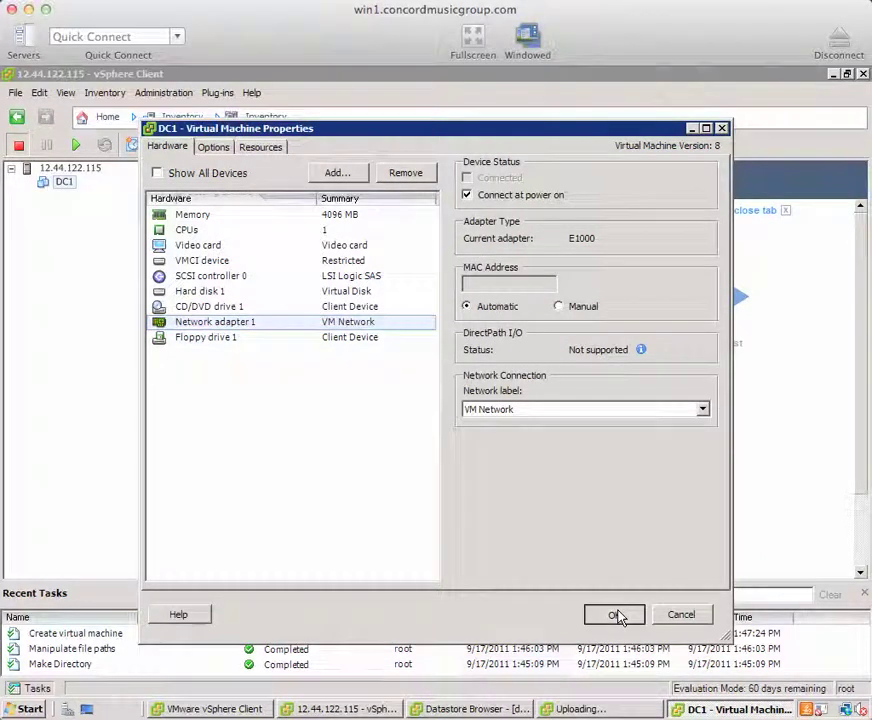